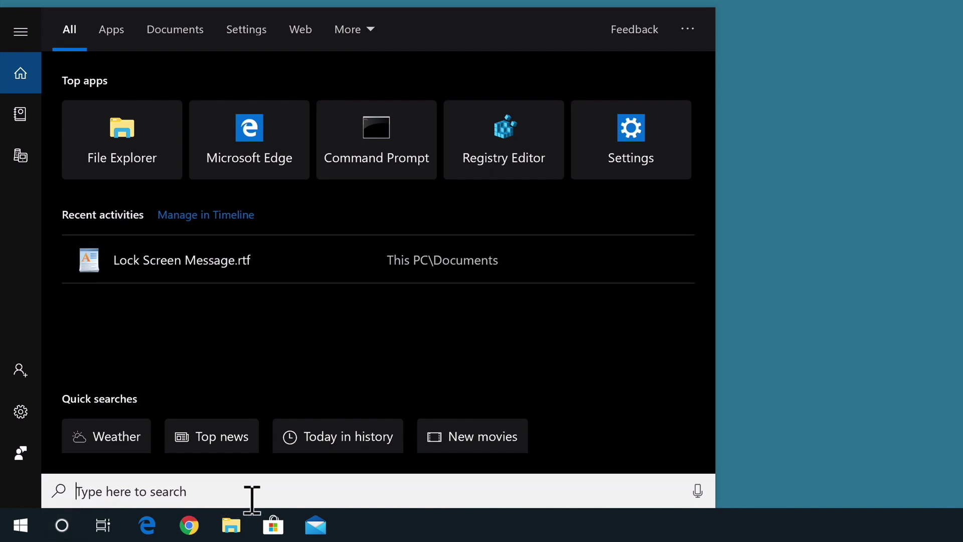
# Step: Search for regedit and launch Registry Editor from the results
pyautogui.write('r')
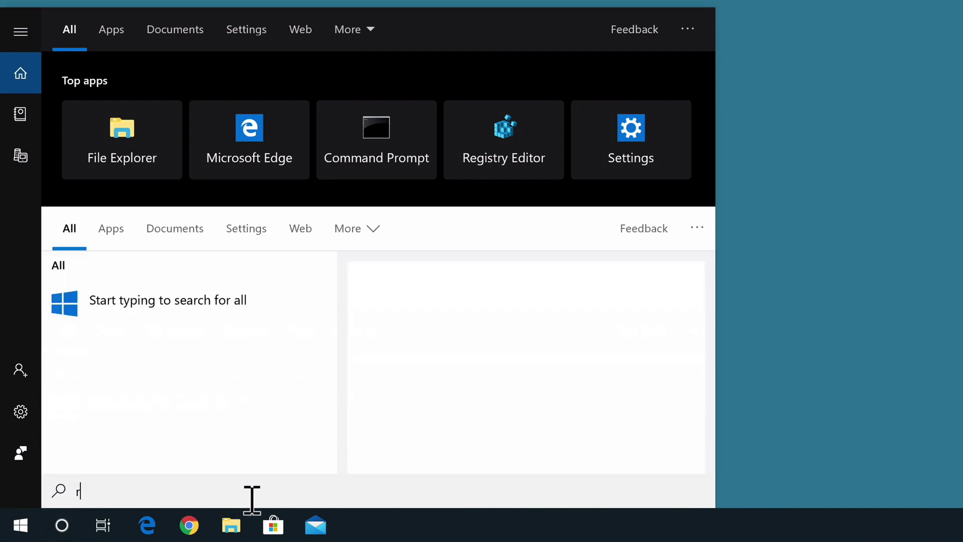
pyautogui.write('egedit')
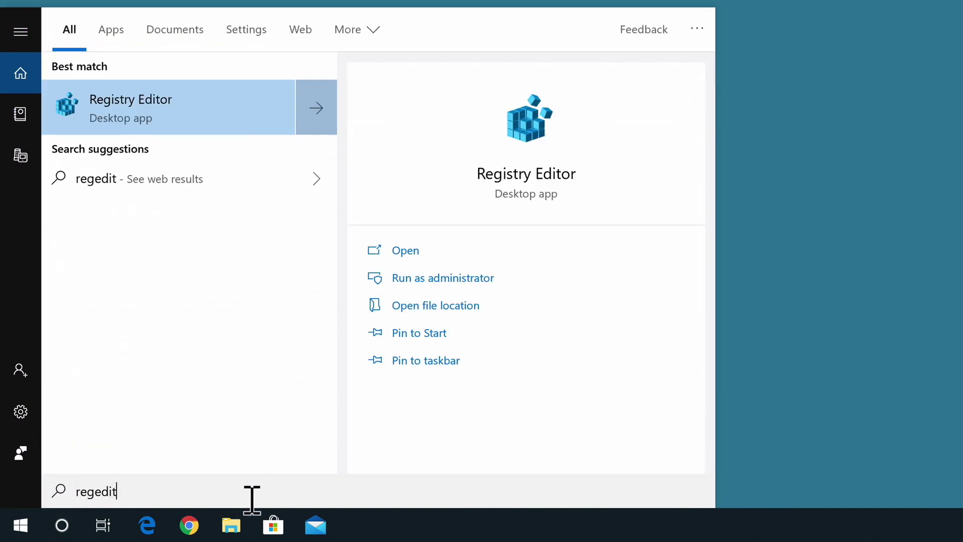
pyautogui.click(185, 123)
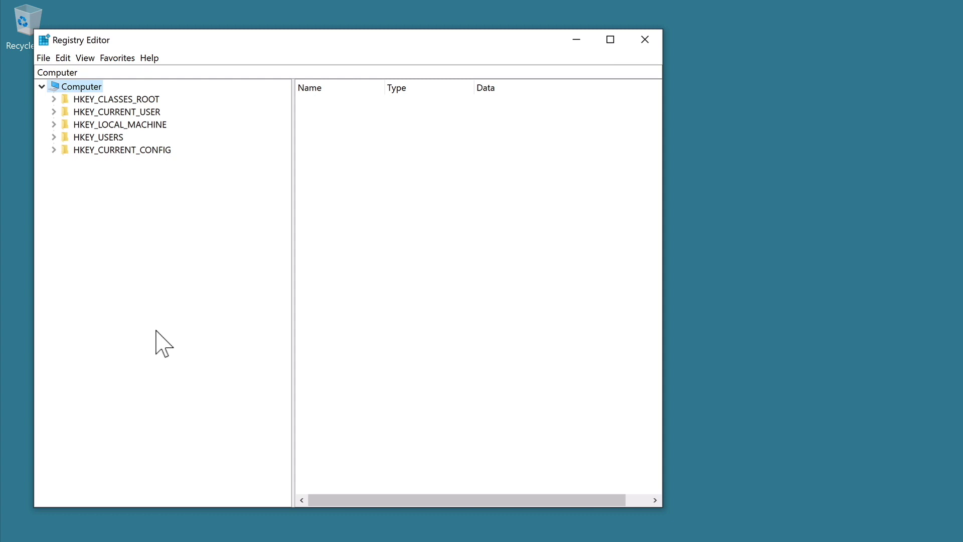
# Step: Expand HKEY_LOCAL_MACHINE > SOFTWARE > Microsoft > Windows and select the CurrentVersion key
pyautogui.click(162, 125)
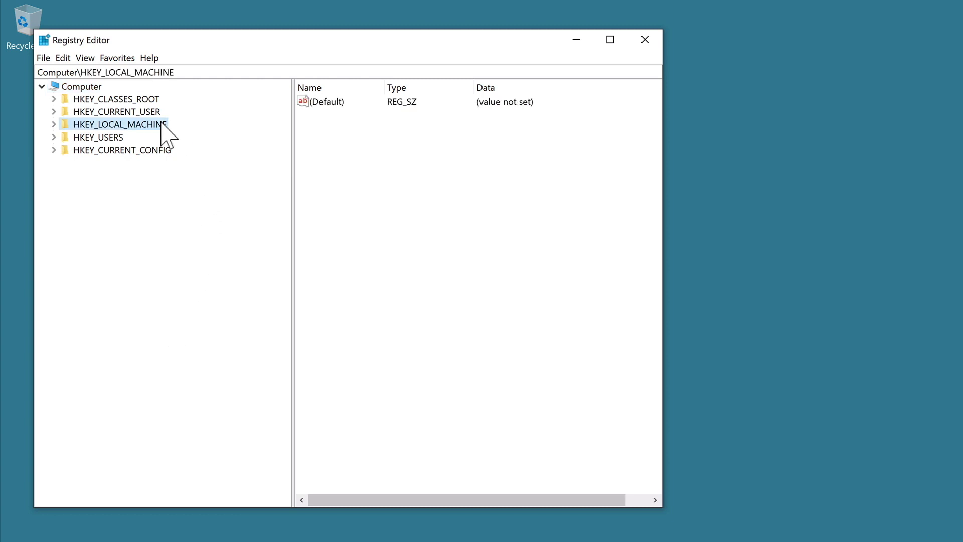
pyautogui.click(53, 124)
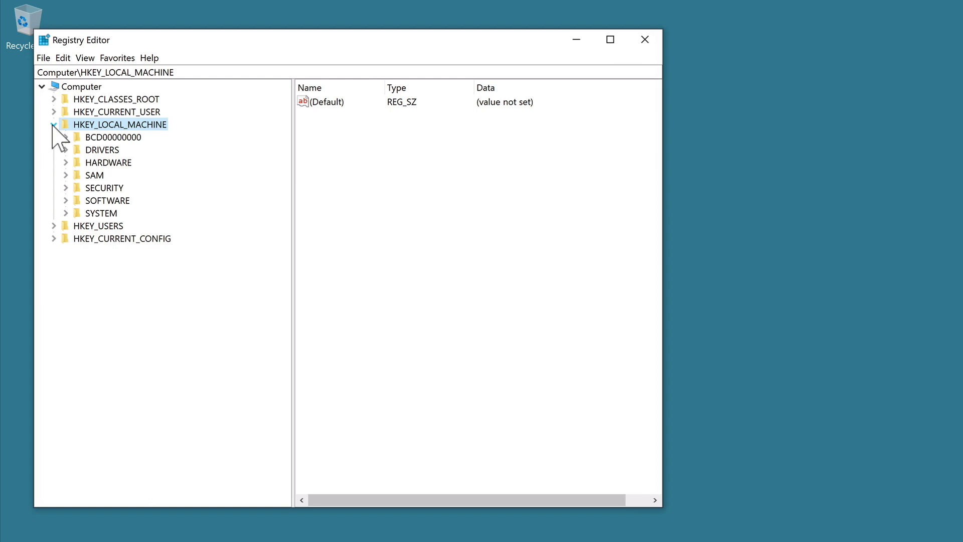
pyautogui.click(121, 201)
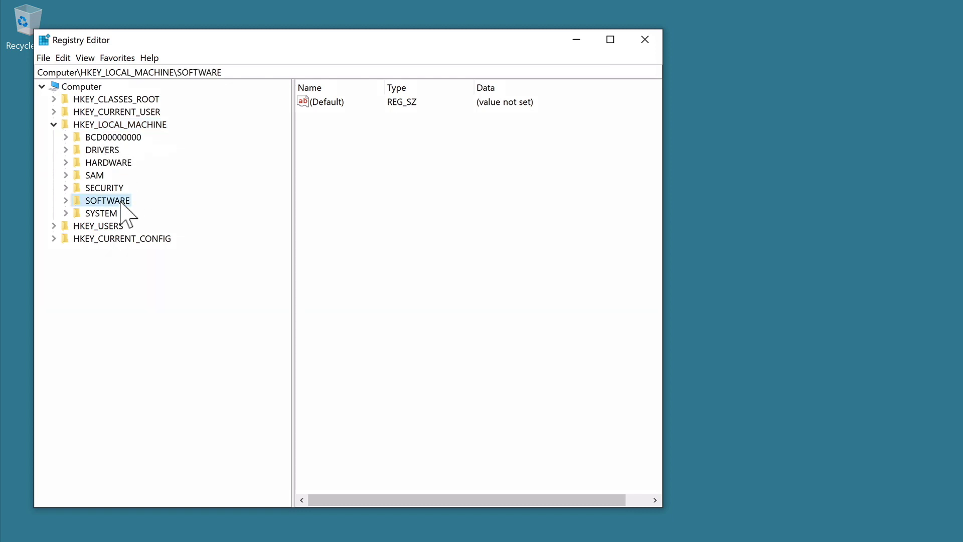
pyautogui.click(66, 201)
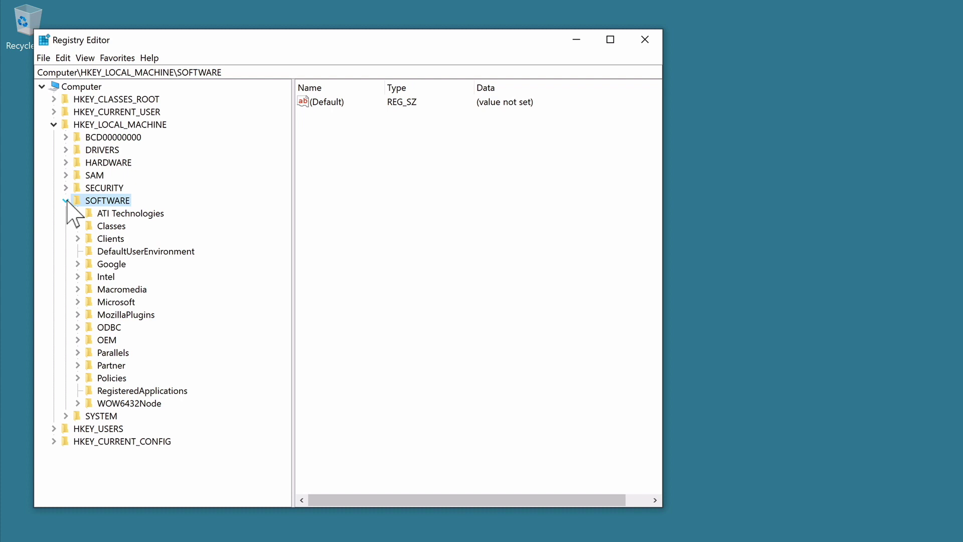
pyautogui.click(134, 303)
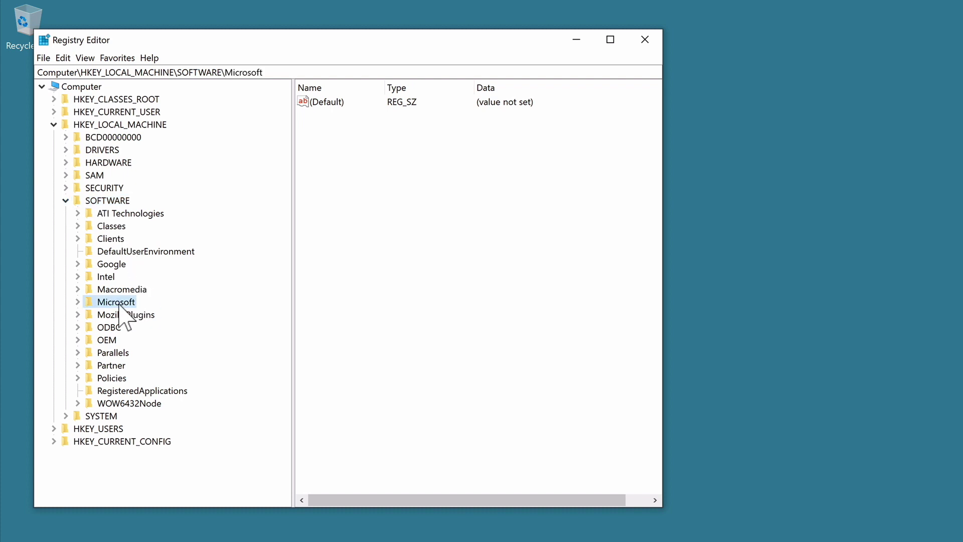
pyautogui.click(77, 302)
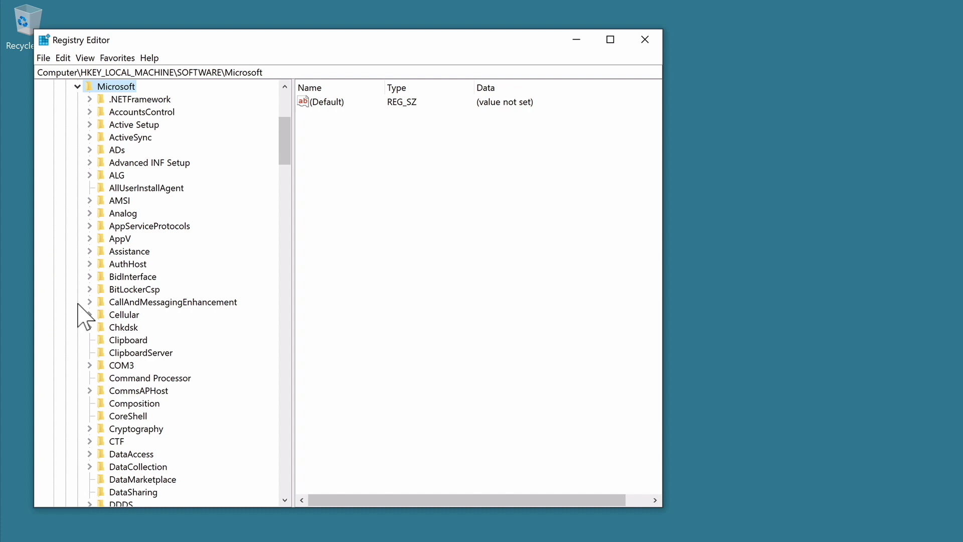
pyautogui.click(164, 99)
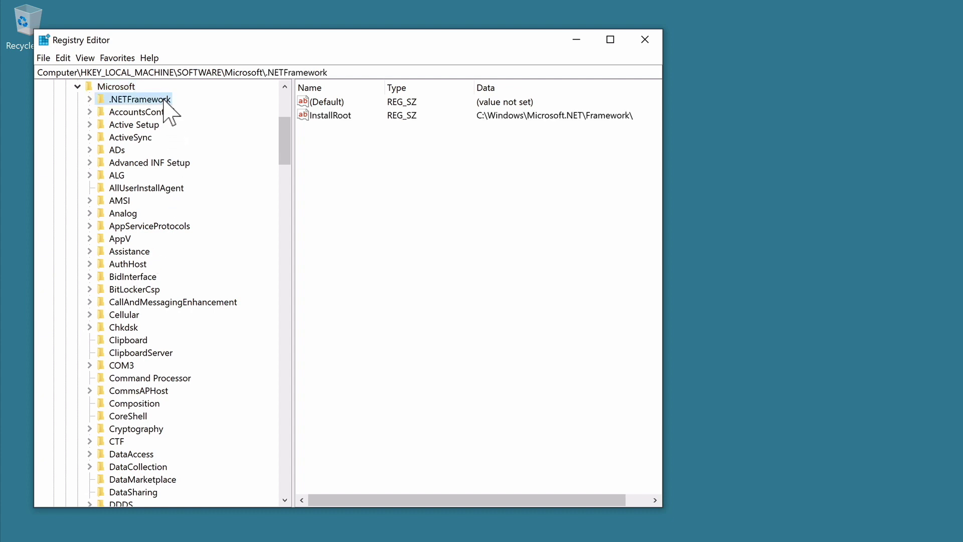
pyautogui.write('windows')
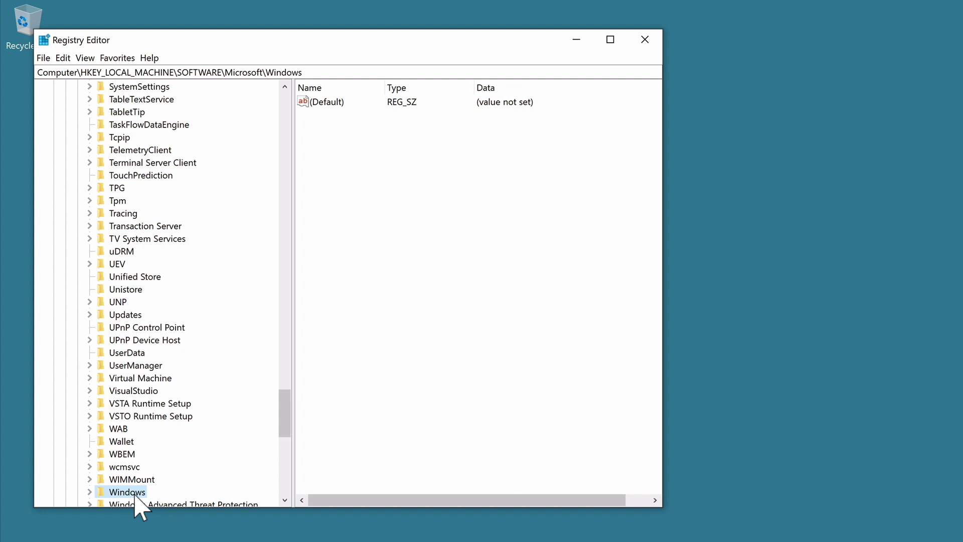
pyautogui.click(89, 492)
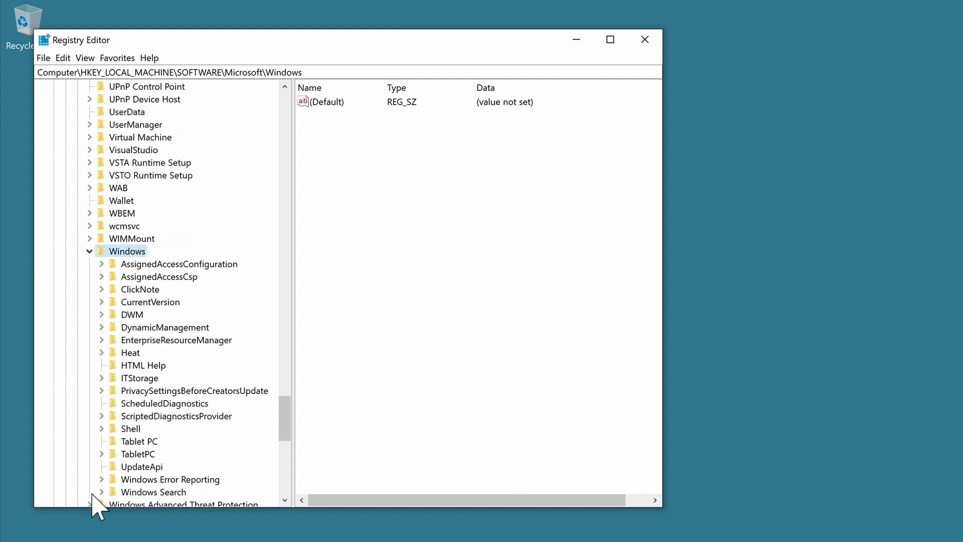
pyautogui.click(174, 304)
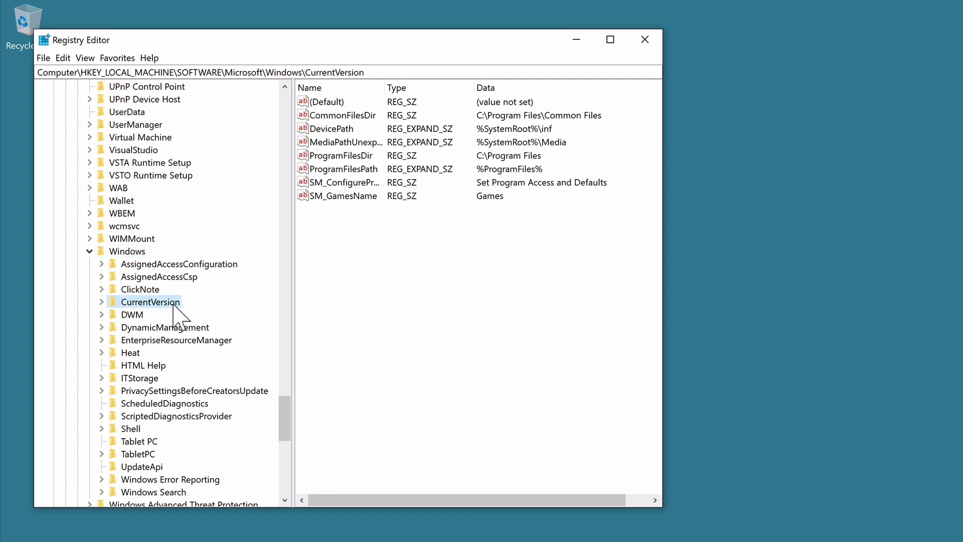
# Step: Expand CurrentVersion, jump to Policies with 'po', and open its System key's values
pyautogui.click(102, 302)
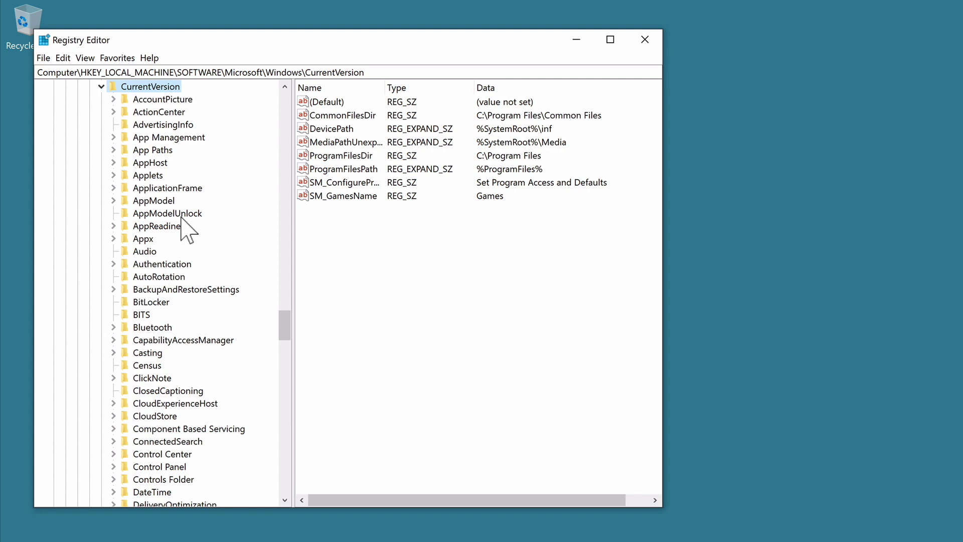
pyautogui.click(186, 104)
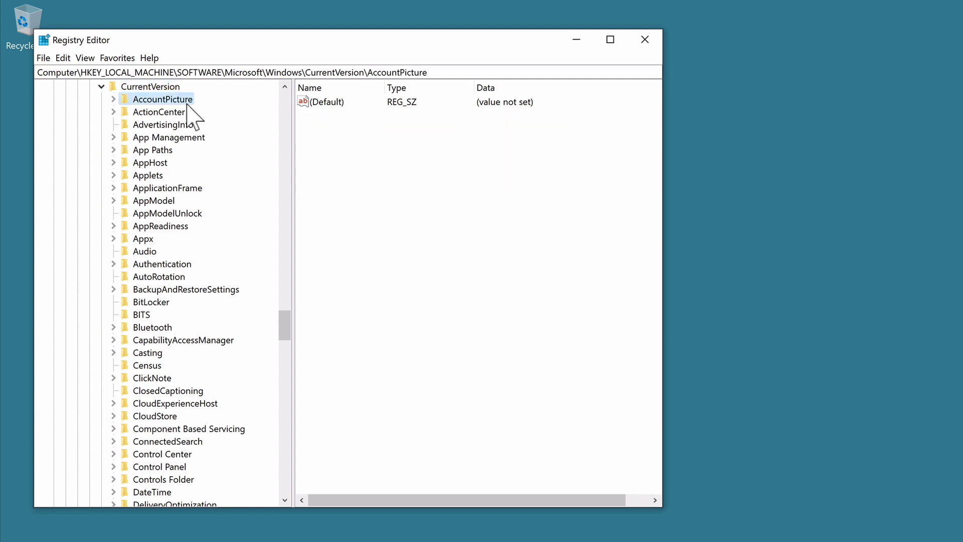
pyautogui.write('po')
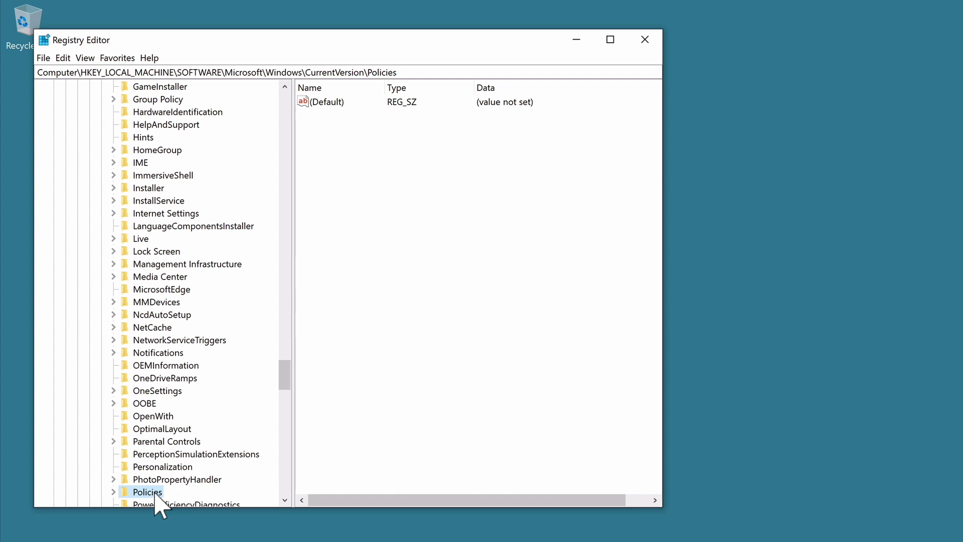
pyautogui.click(114, 492)
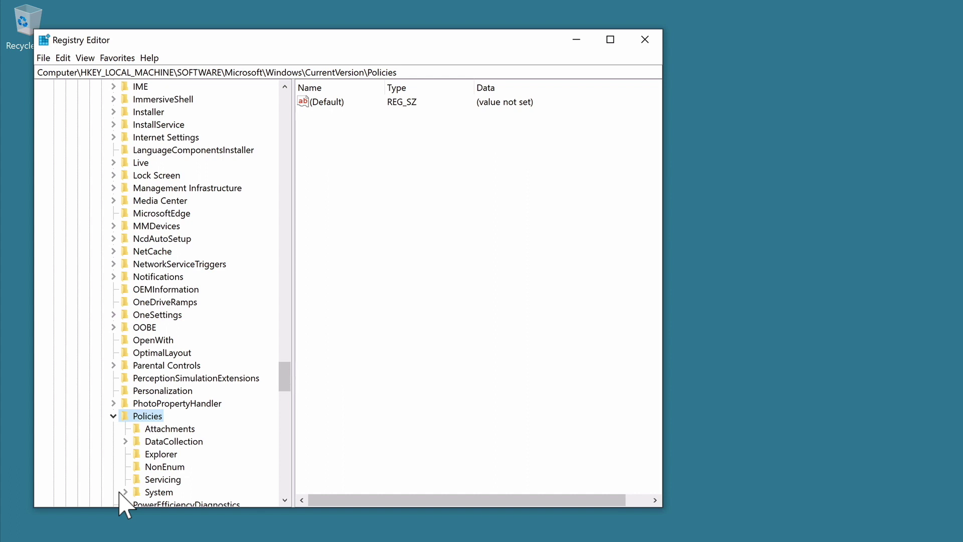
pyautogui.click(159, 492)
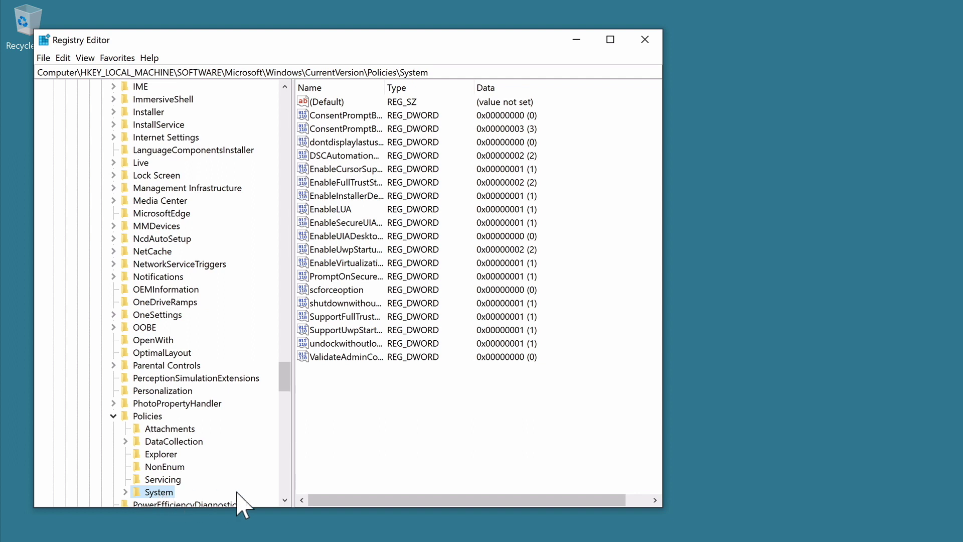
pyautogui.click(445, 418)
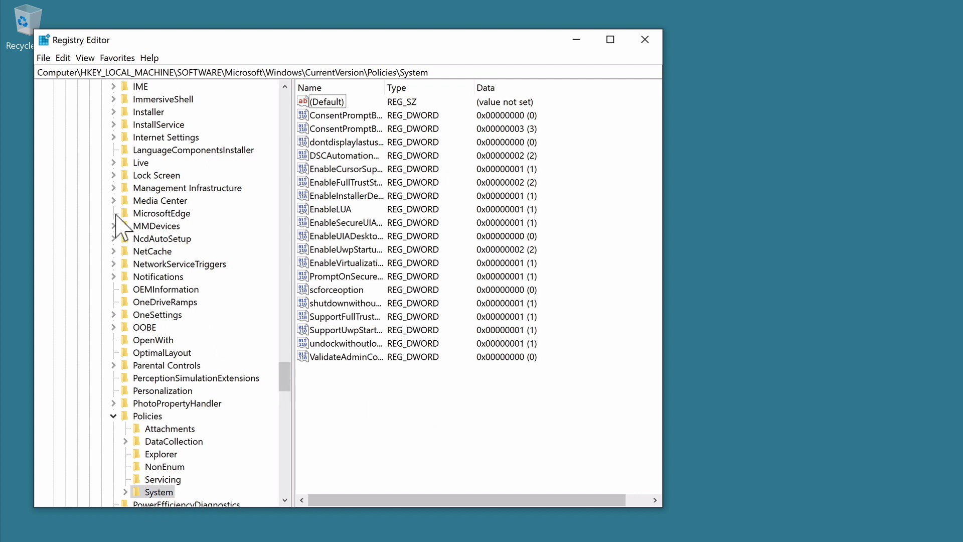
# Step: Create a new String Value named legalnoticecaption in the System key
pyautogui.click(62, 58)
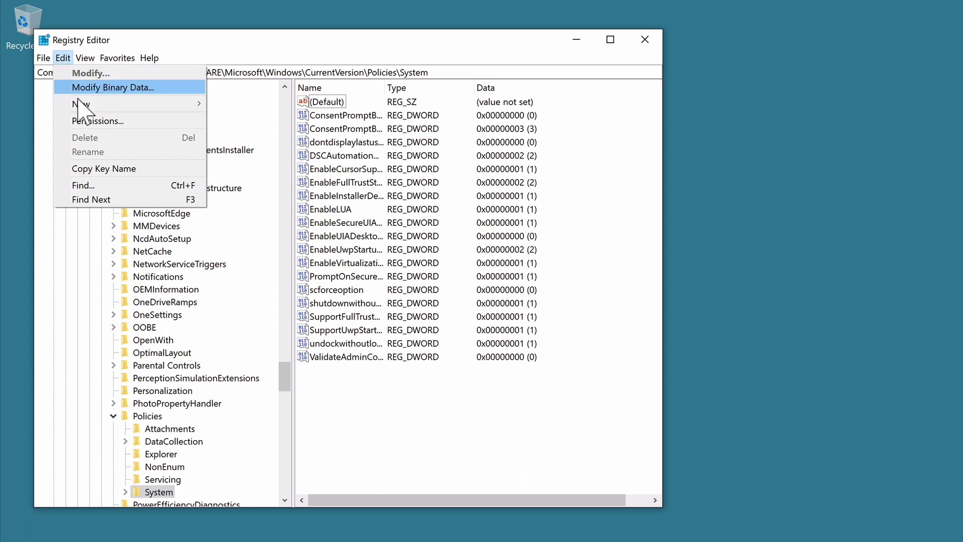
pyautogui.moveTo(78, 105)
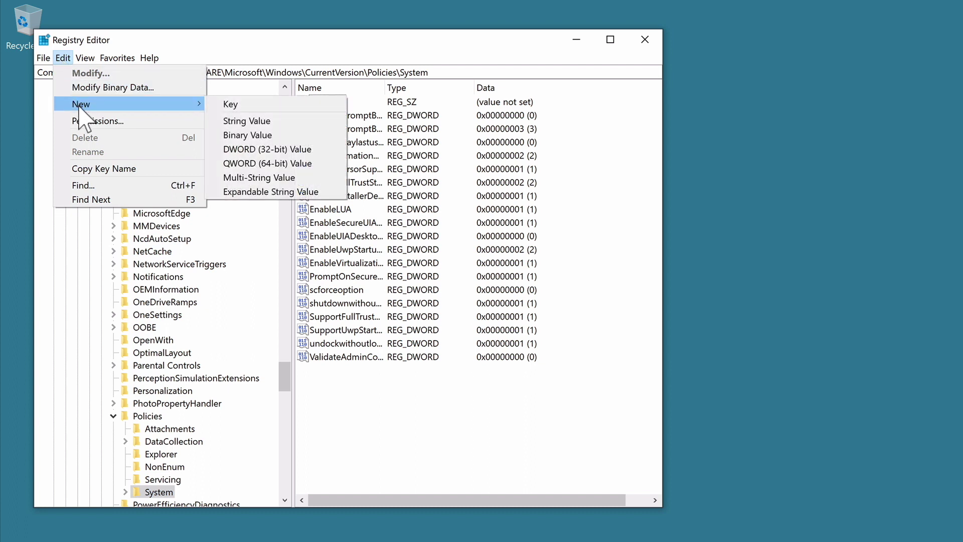
pyautogui.click(294, 123)
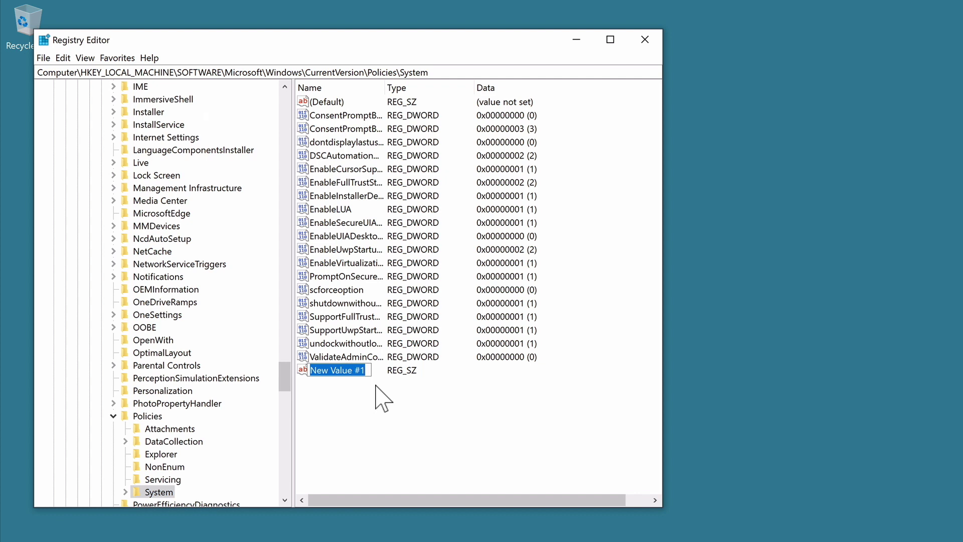
pyautogui.write('legalnoticecaption')
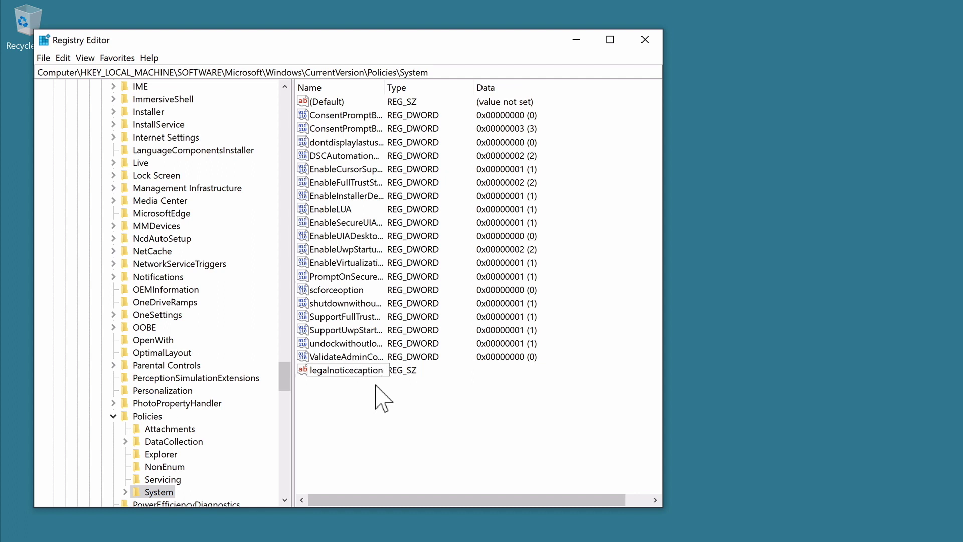
pyautogui.press('Return')
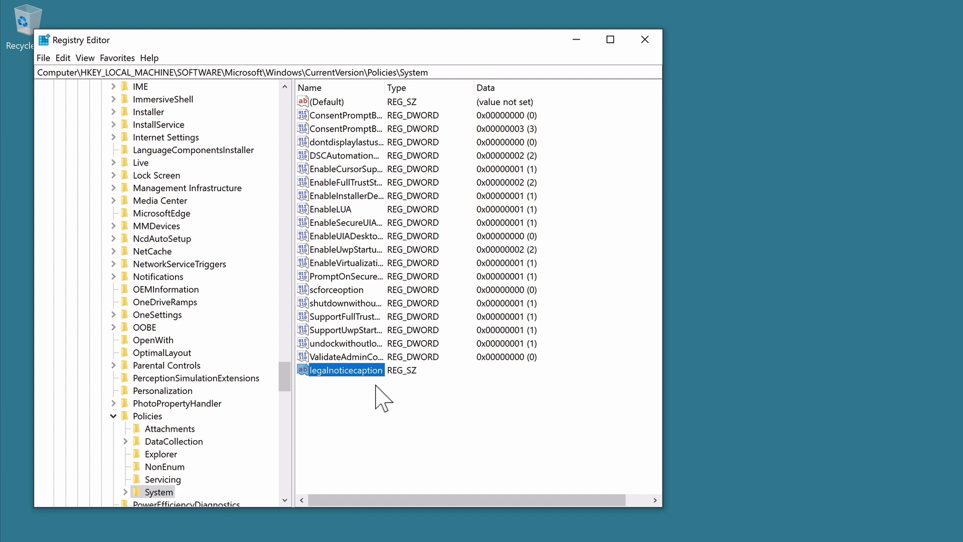
# Step: Set legalnoticecaption's value data to 'Lost and Found Notice'
pyautogui.rightClick(363, 374)
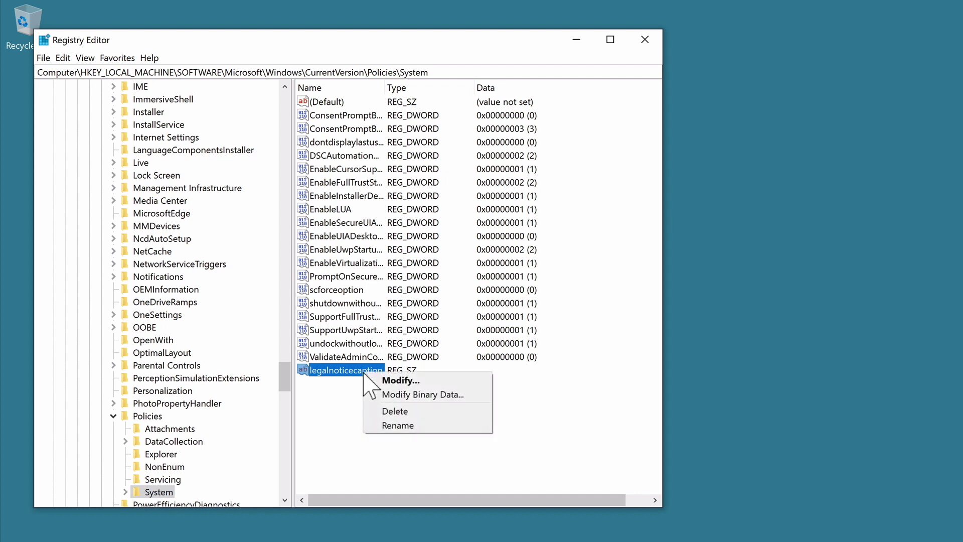
pyautogui.click(404, 381)
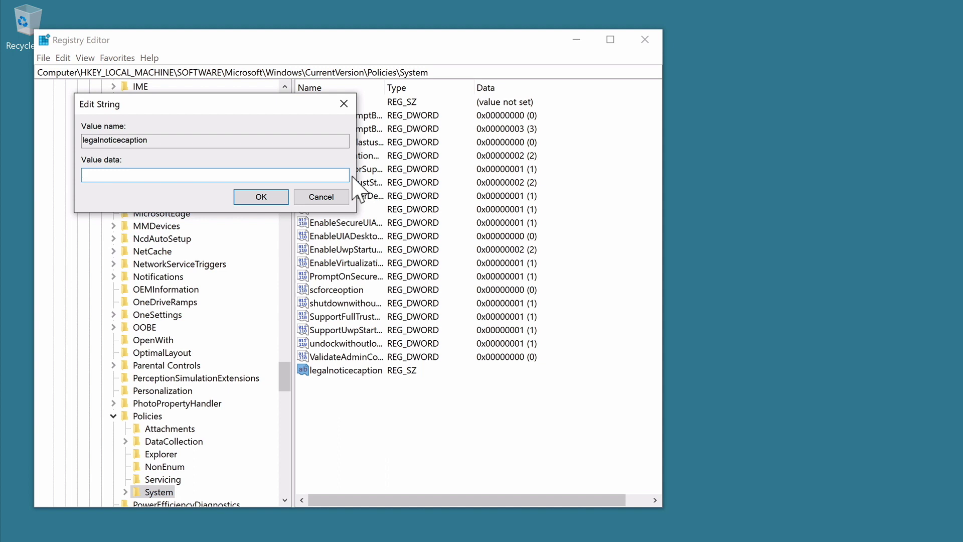
pyautogui.write('Lost and Found Notice')
pyautogui.click(275, 197)
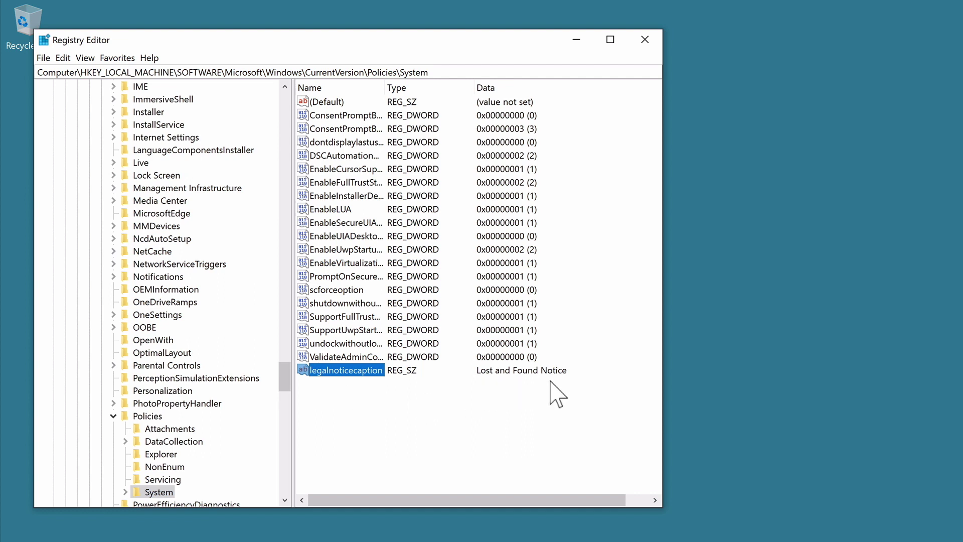
# Step: Add a second String Value named legalnoticetext under Policies\System
pyautogui.click(64, 58)
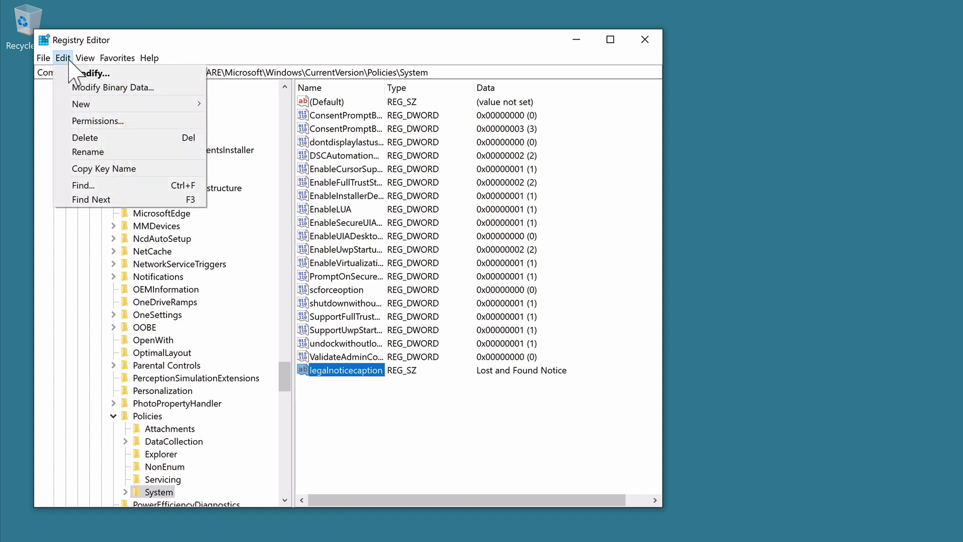
pyautogui.moveTo(83, 104)
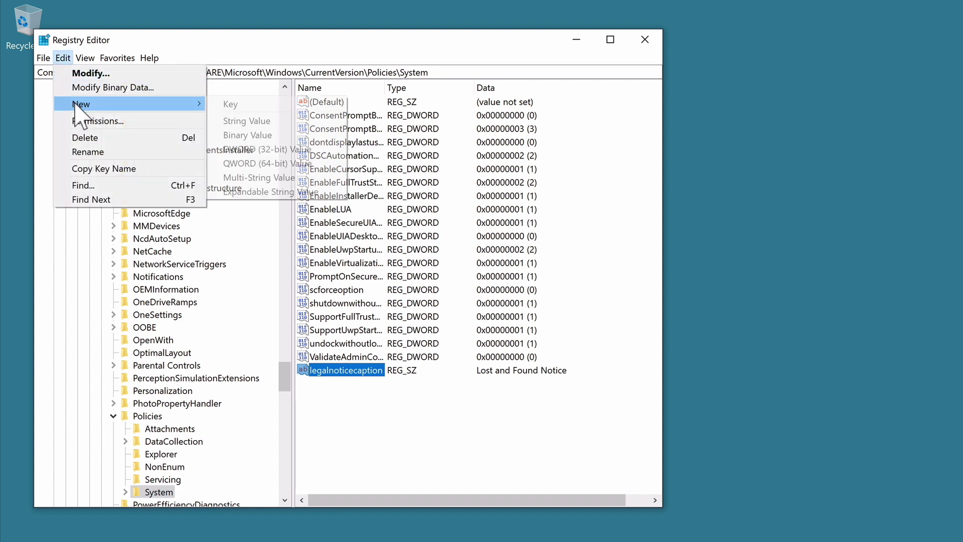
pyautogui.click(292, 122)
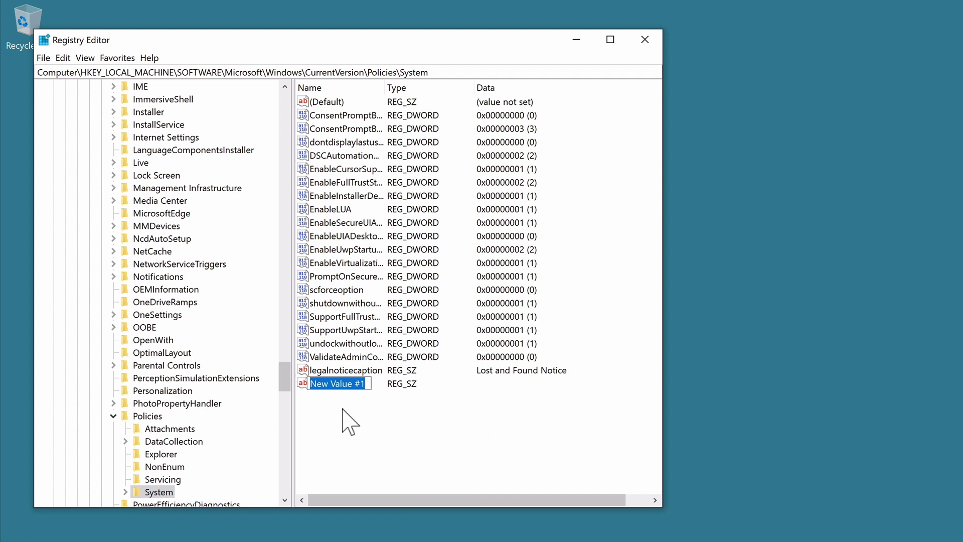
pyautogui.write('legalnotic')
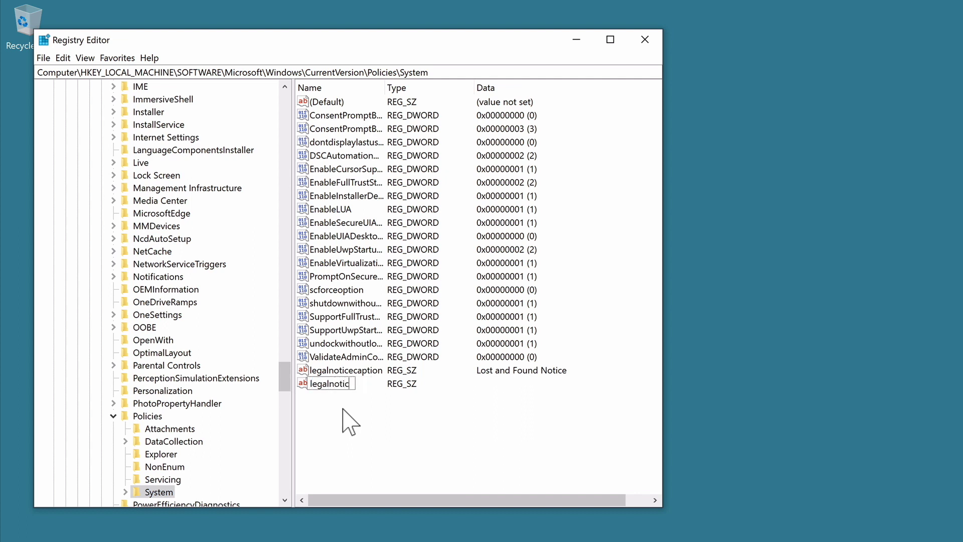
pyautogui.write('etext')
pyautogui.press('Return')
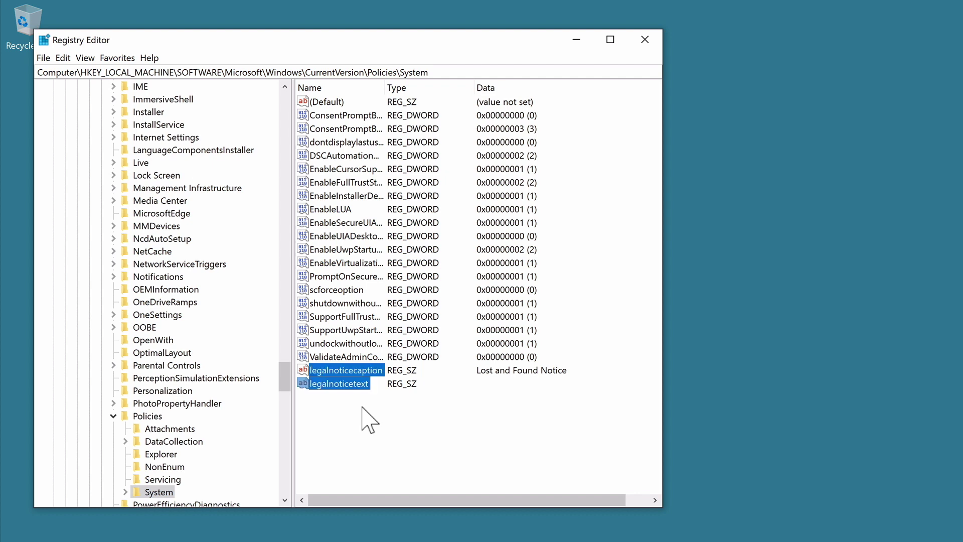
pyautogui.click(358, 387)
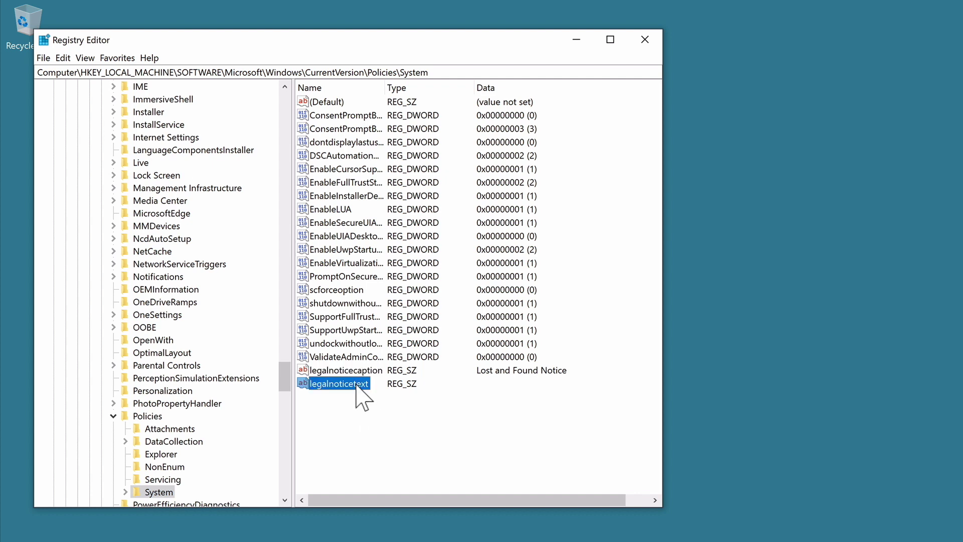
pyautogui.rightClick(357, 393)
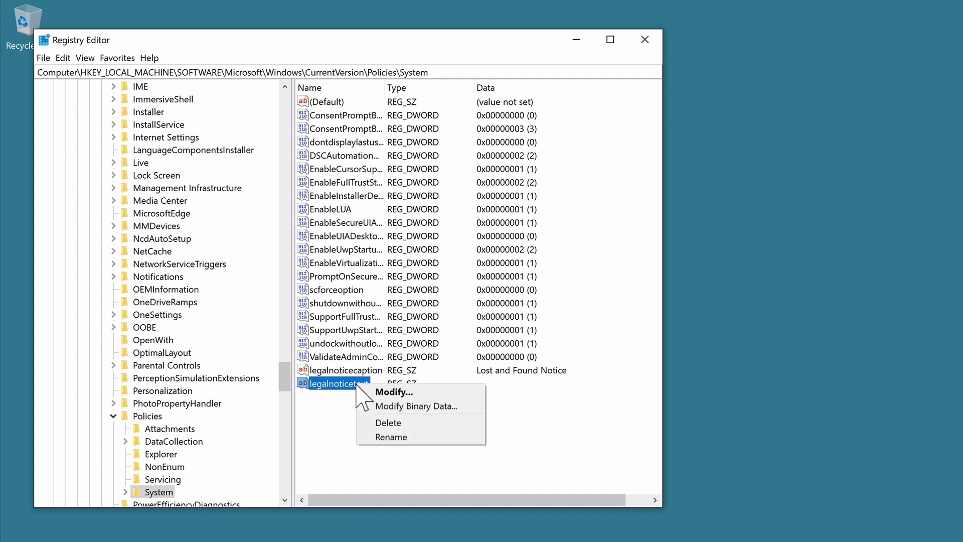
# Step: Paste the 'This computer belongs to…' owner notice into legalnoticetext, save, and close Registry Editor
pyautogui.click(415, 393)
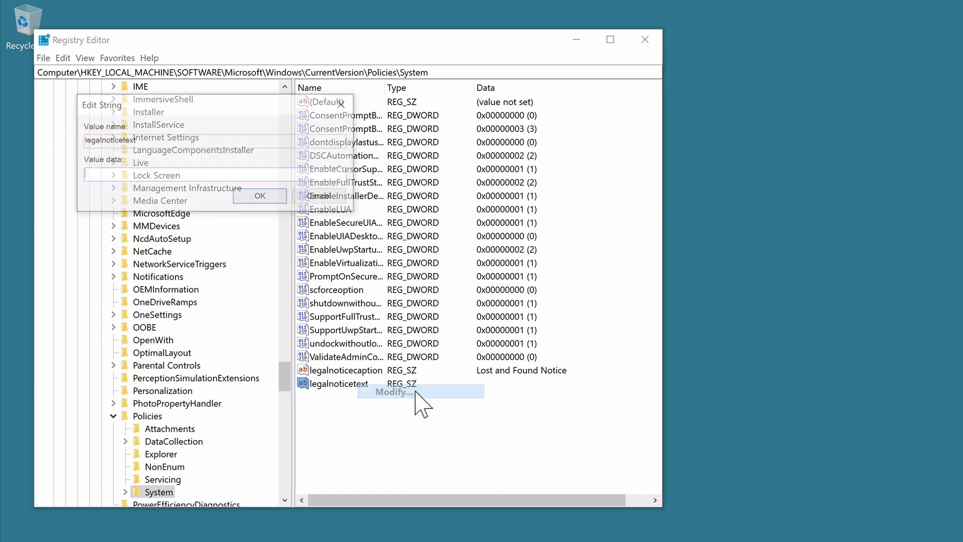
pyautogui.rightClick(140, 183)
pyautogui.click(126, 229)
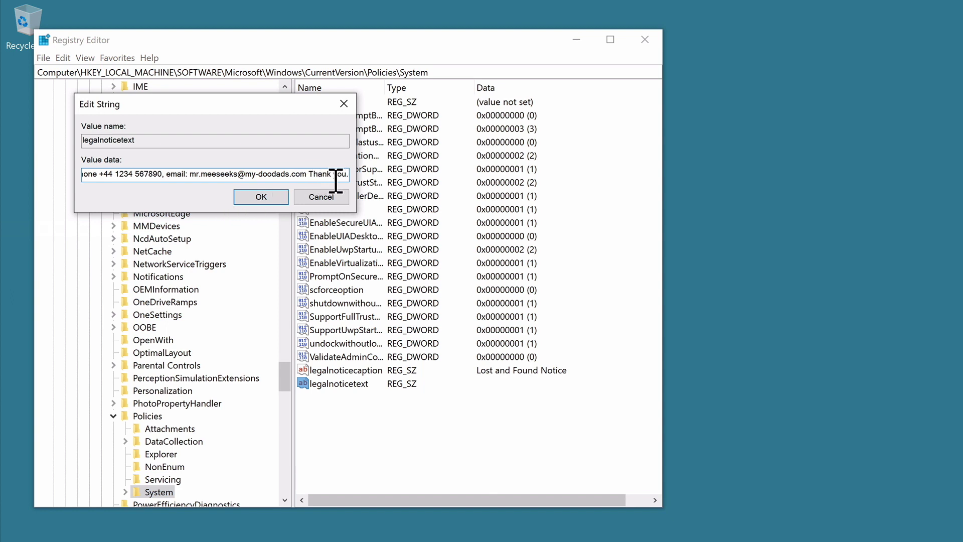
pyautogui.moveTo(335, 180); pyautogui.dragTo(17, 174)
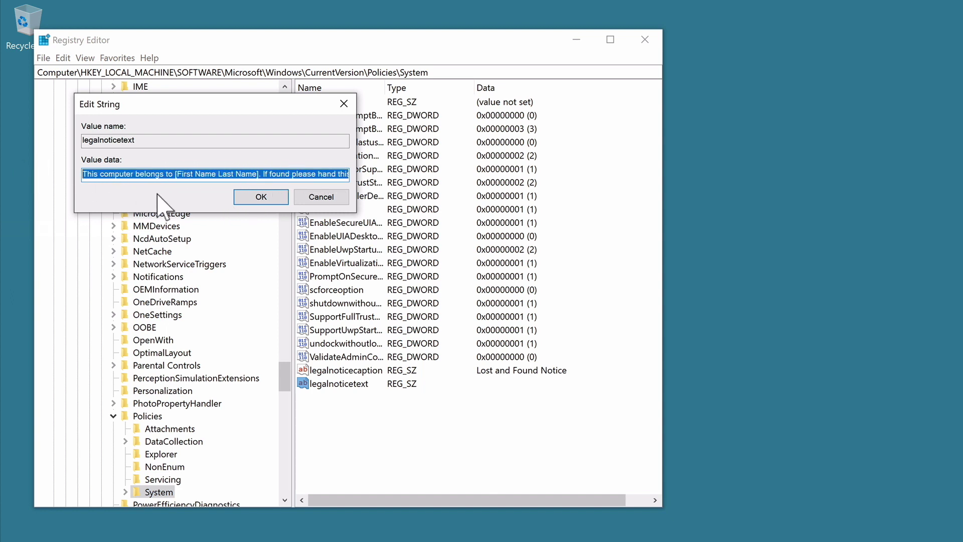
pyautogui.click(261, 197)
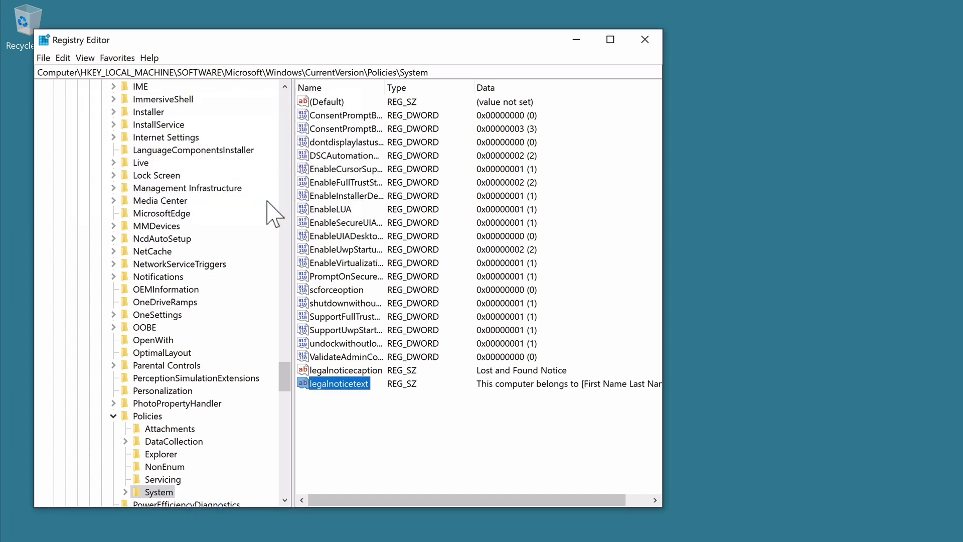
pyautogui.moveTo(440, 500)
pyautogui.mouseDown()
pyautogui.moveTo(541, 502)
pyautogui.moveTo(430, 503)
pyautogui.mouseUp()
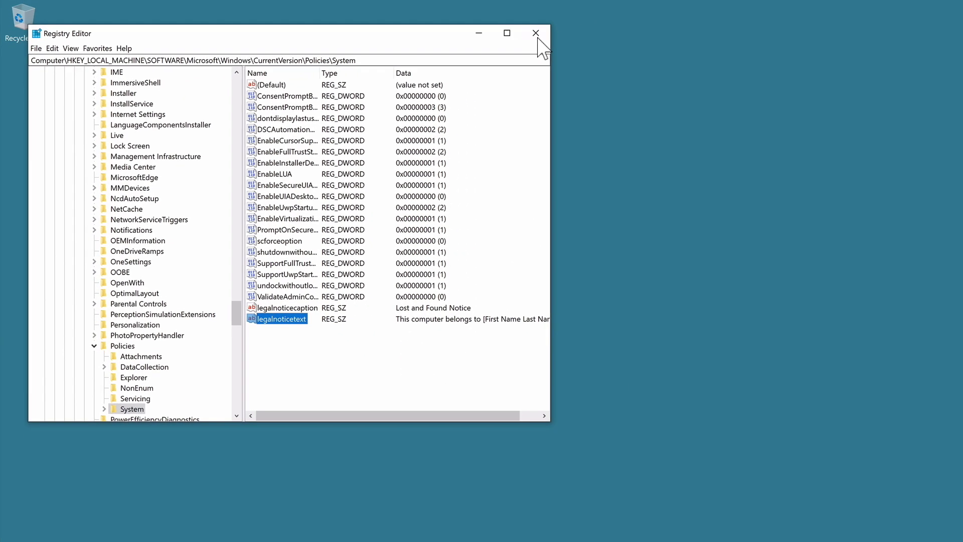
pyautogui.click(496, 31)
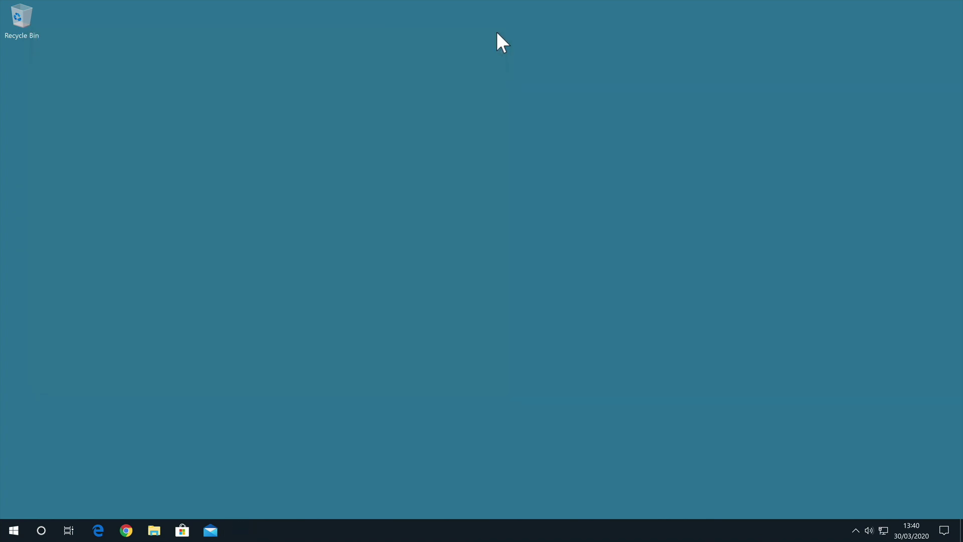
# Step: Restart Windows from the Start menu's Power options
pyautogui.click(15, 529)
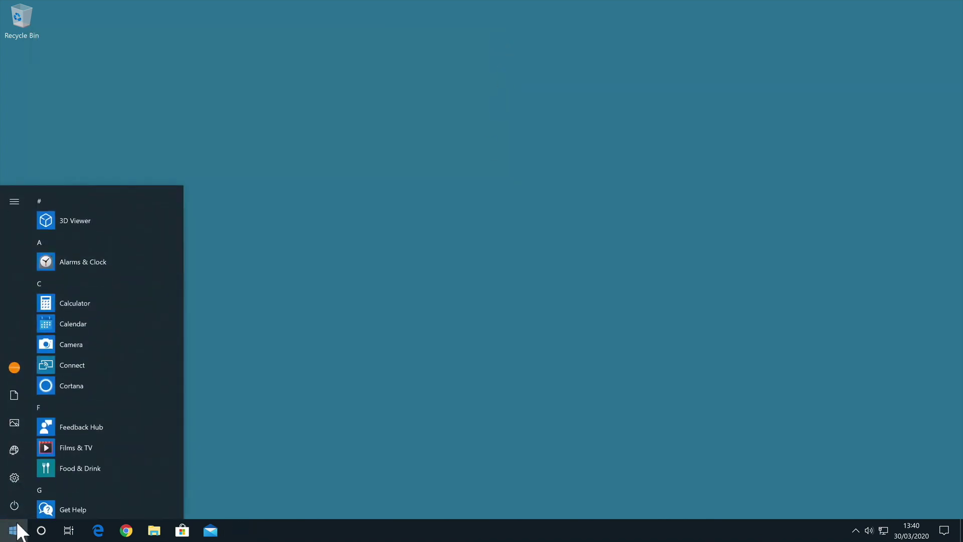
pyautogui.click(16, 507)
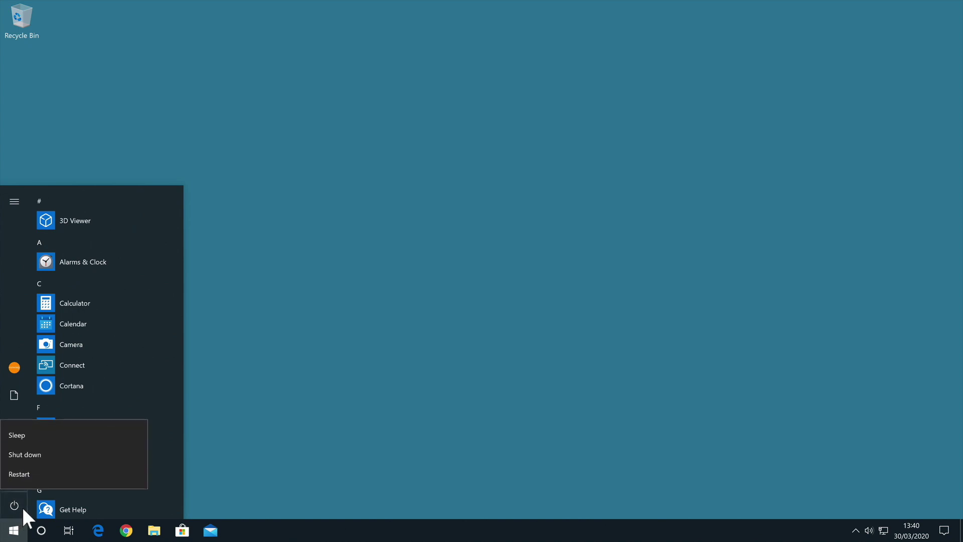
pyautogui.click(27, 473)
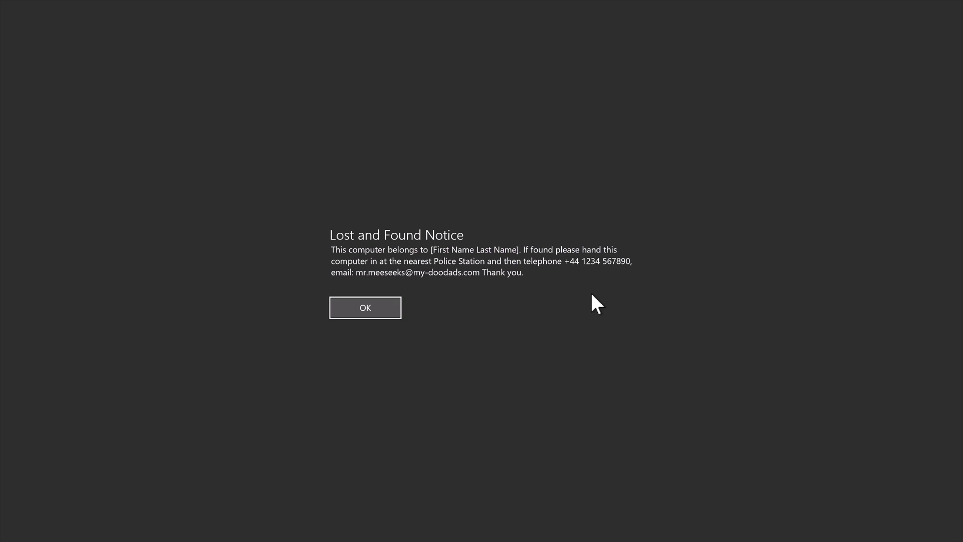
# Step: Dismiss the Lost and Found Notice with OK to reach the lock screen
pyautogui.click(377, 312)
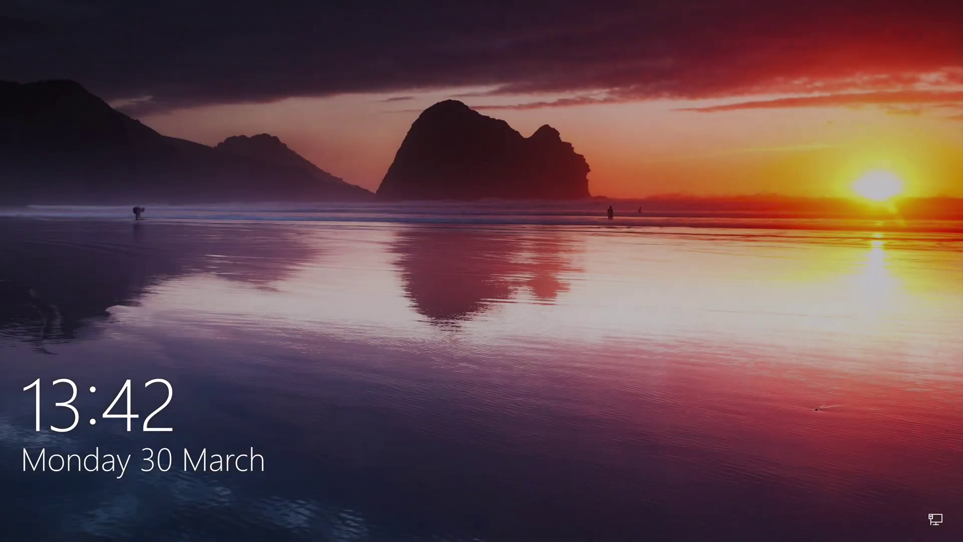